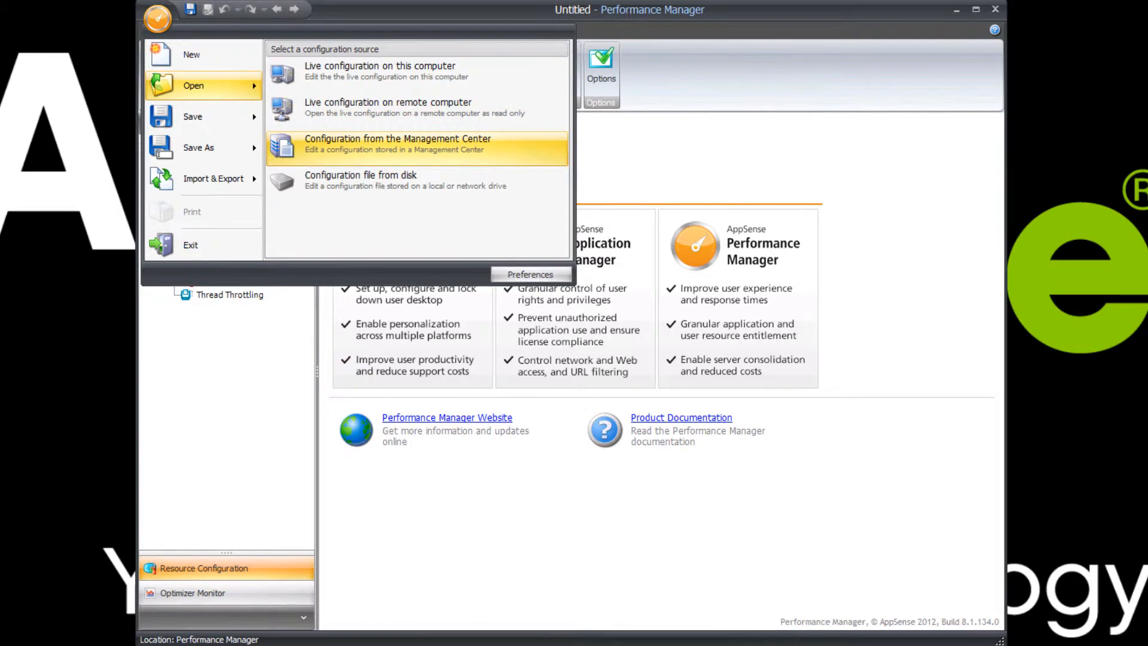
# - Open the PM-Default configuration from the Management Center
pyautogui.click(389, 143)
pyautogui.click(764, 455)
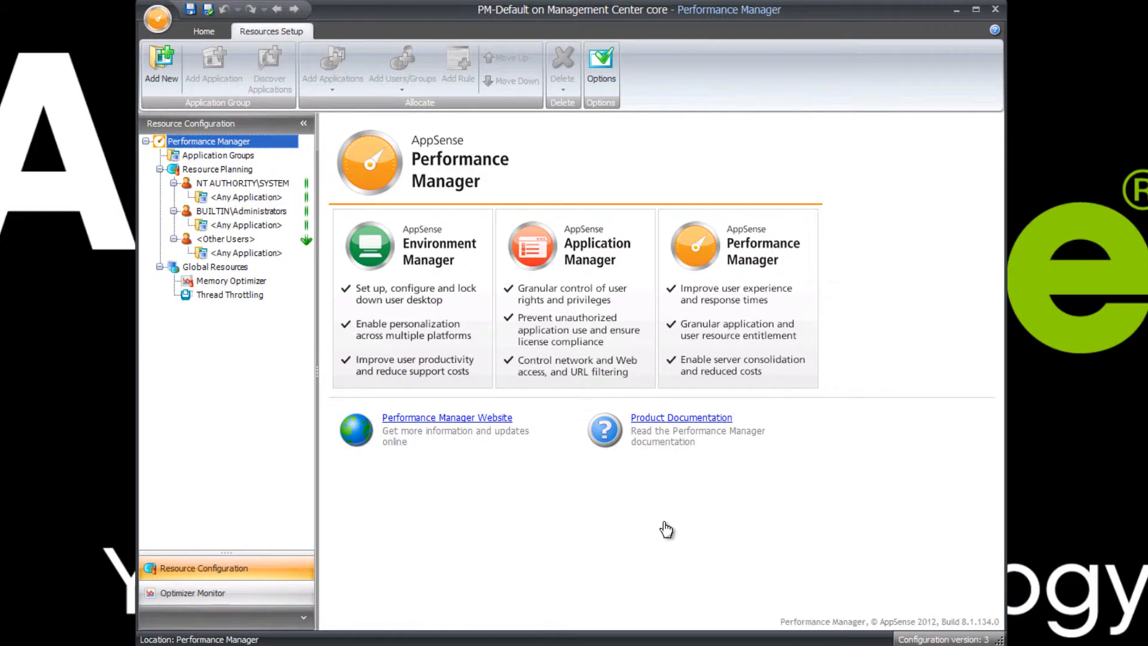
# - Create a desktop application group named Microsoft Excel that contains Excel.exe, without allocating resources in the wizard
pyautogui.rightClick(196, 161)
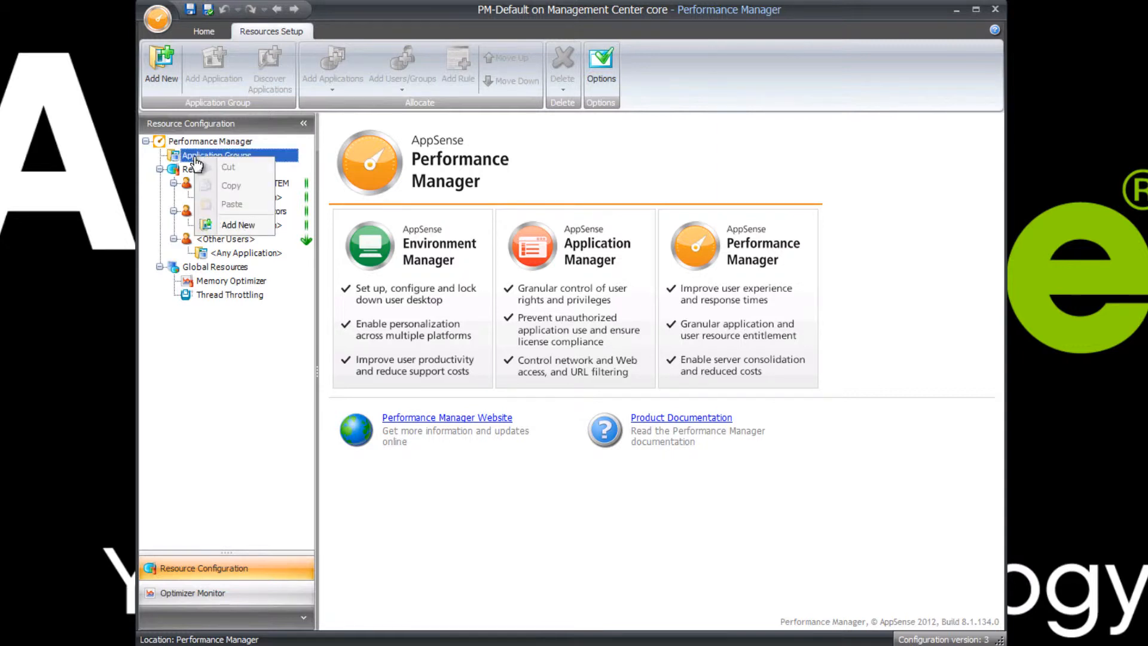
pyautogui.click(238, 225)
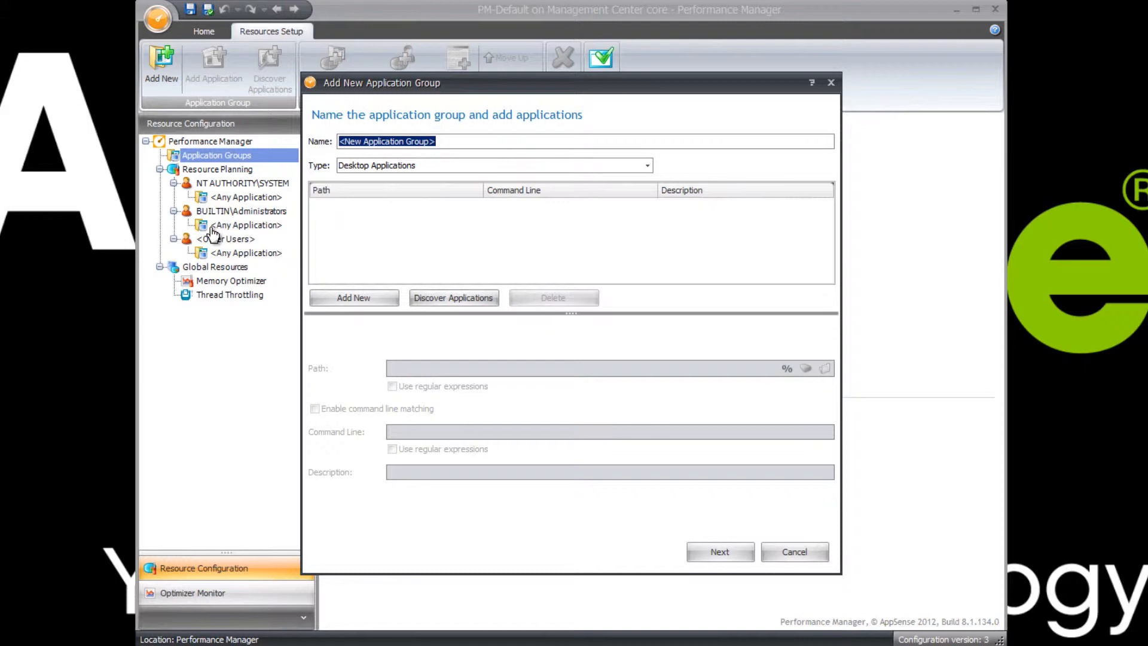
pyautogui.write('Microsoft Excel')
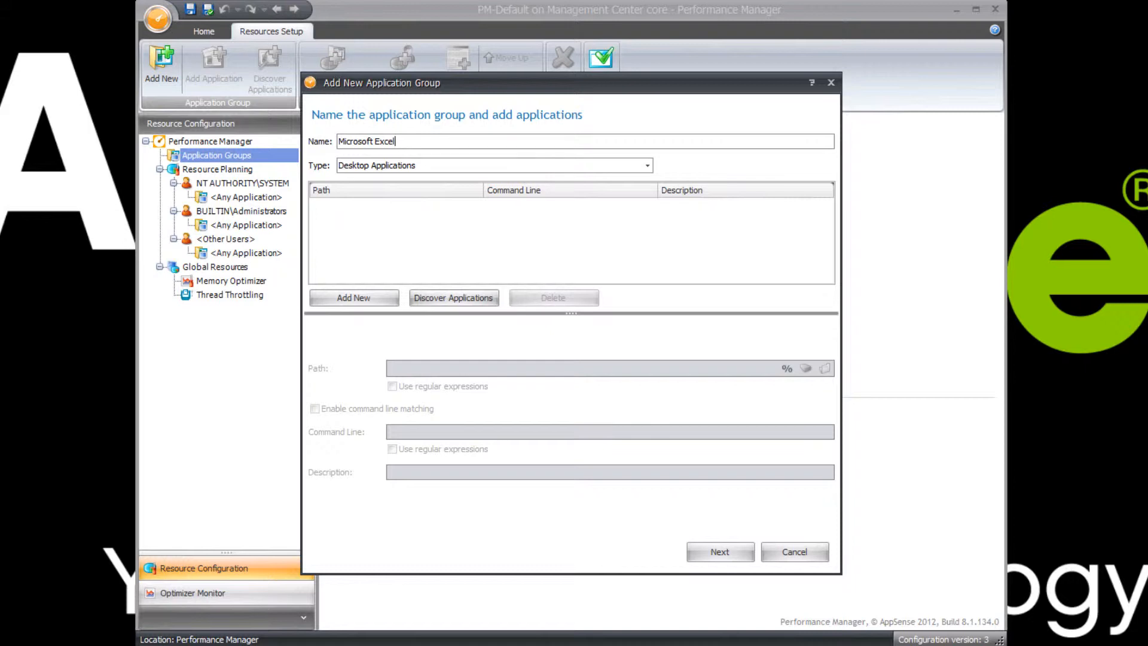
pyautogui.click(366, 304)
pyautogui.write('Excel.exe')
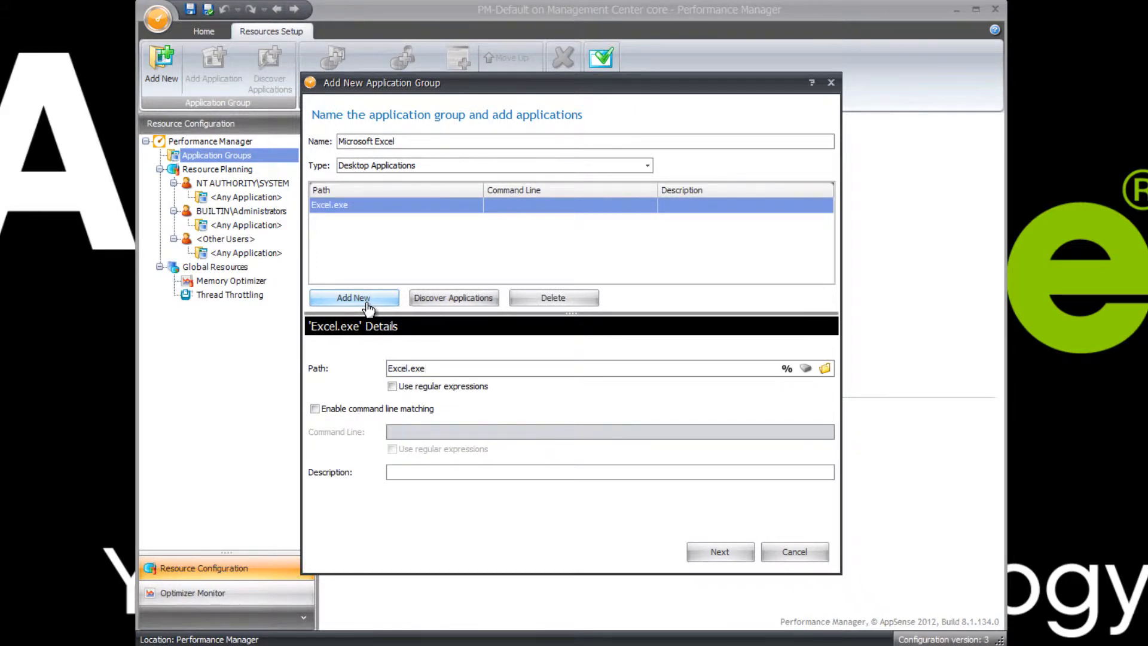
pyautogui.click(743, 552)
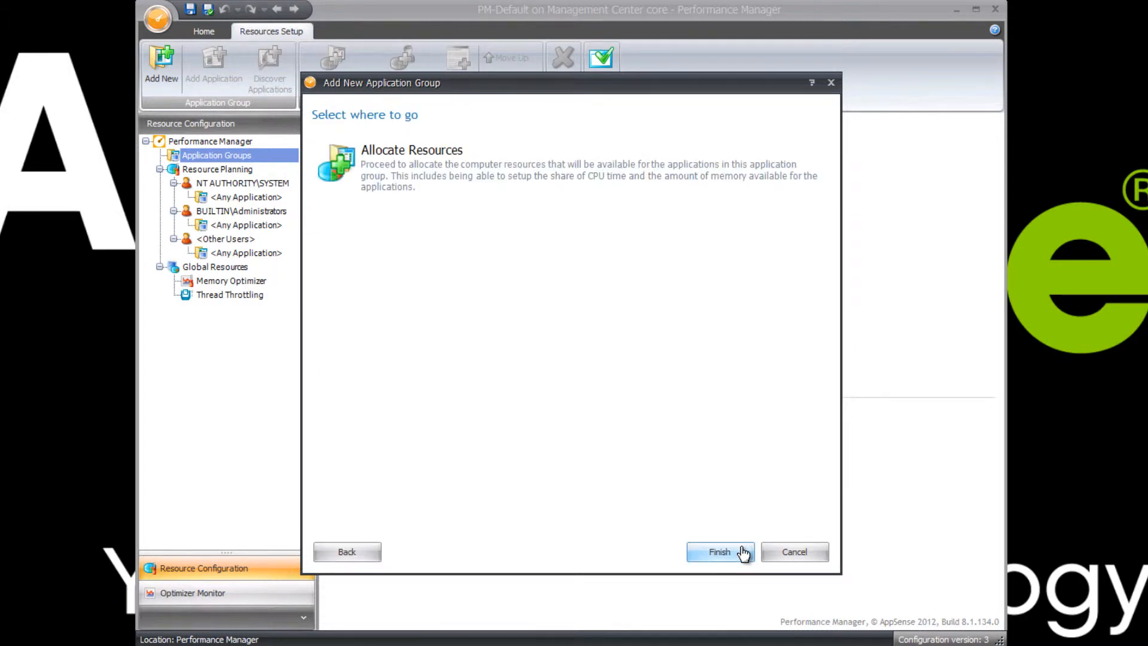
pyautogui.click(743, 551)
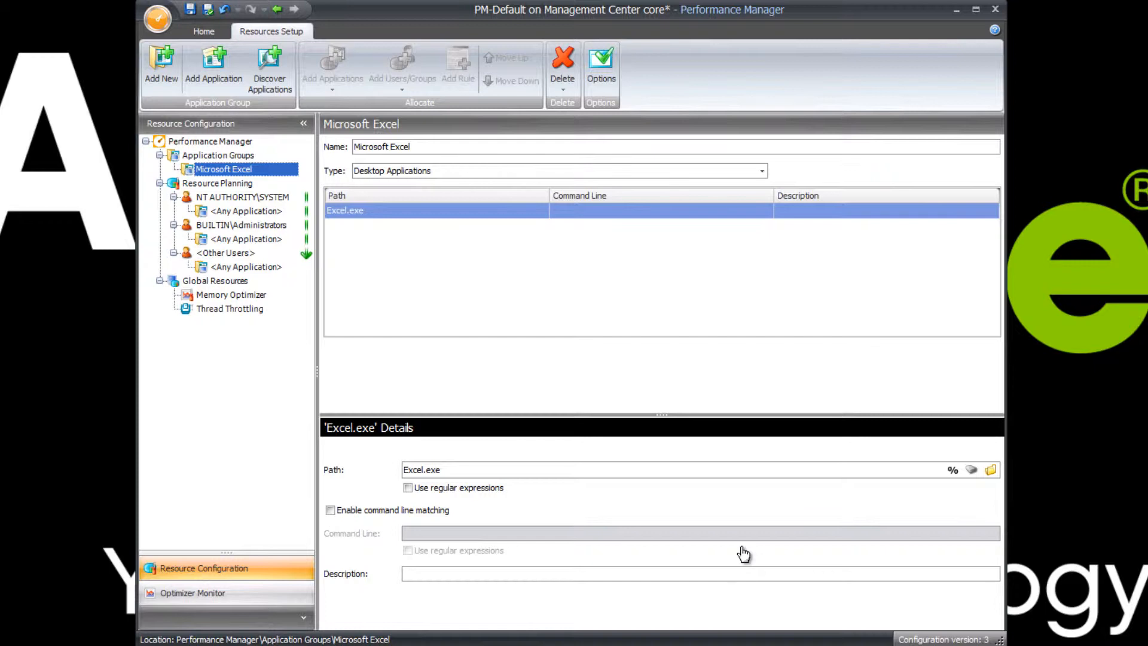
# - Add the LAB\Finance group to Resource Planning by looking up Finance in the directory
pyautogui.rightClick(220, 184)
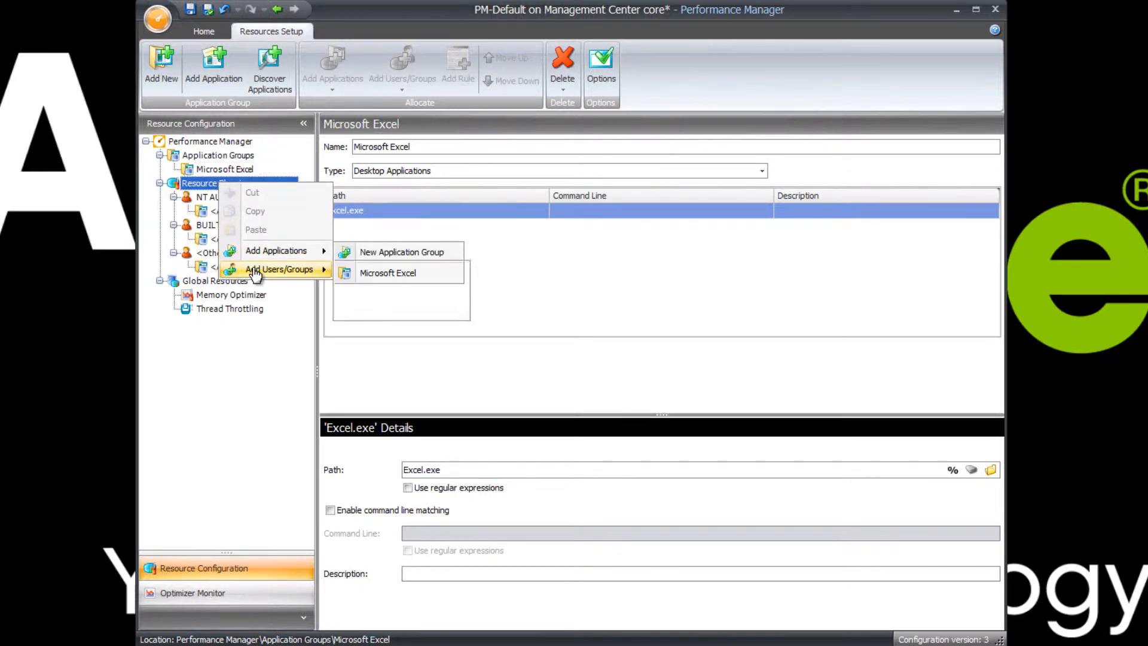
pyautogui.moveTo(257, 271)
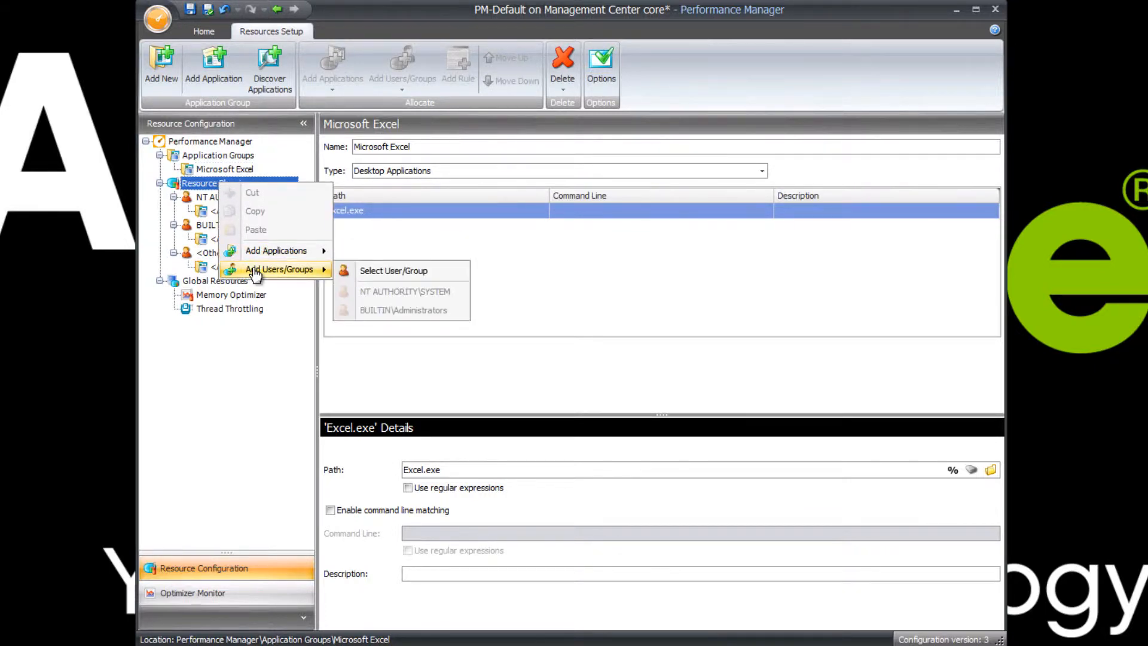
pyautogui.click(375, 272)
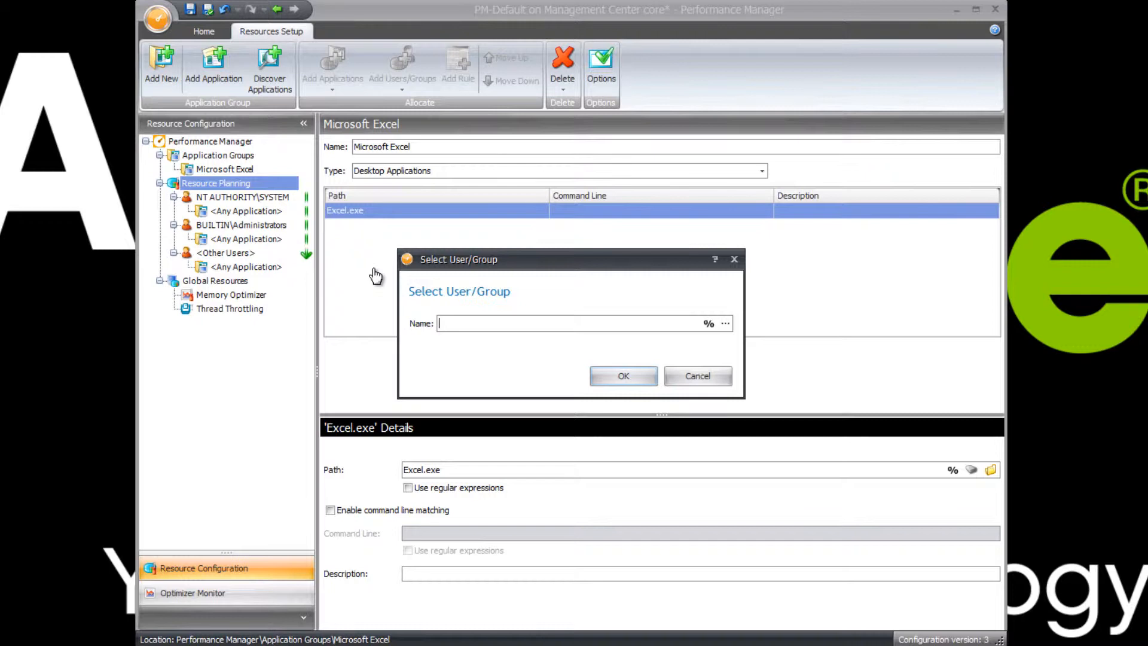
pyautogui.click(725, 323)
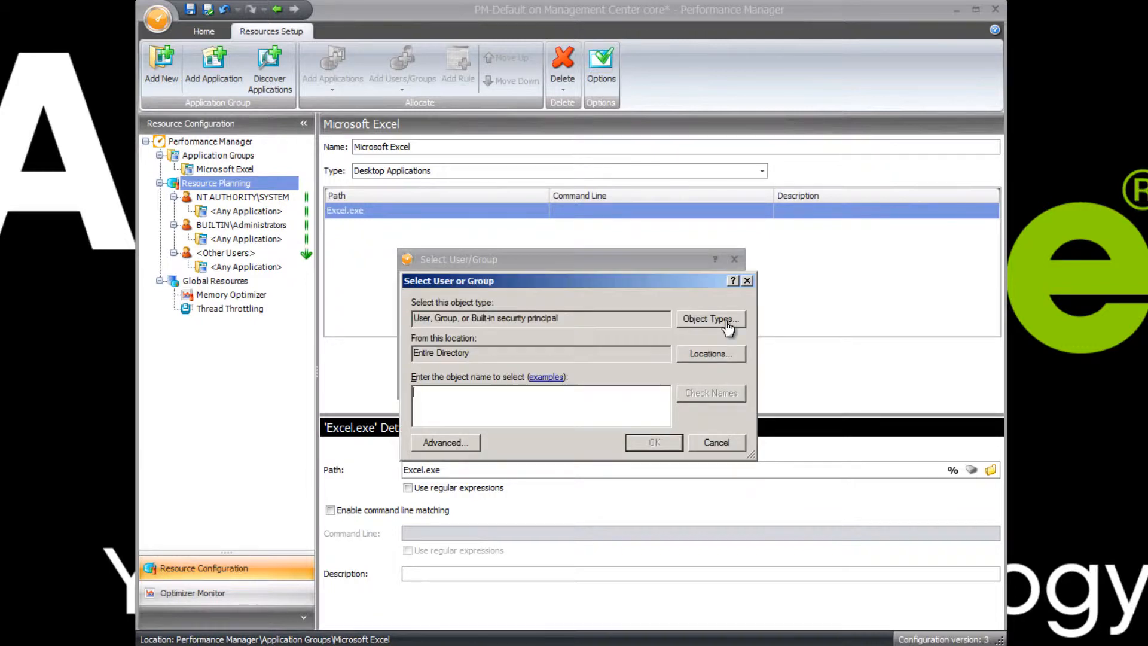
pyautogui.write('Finance')
pyautogui.click(668, 443)
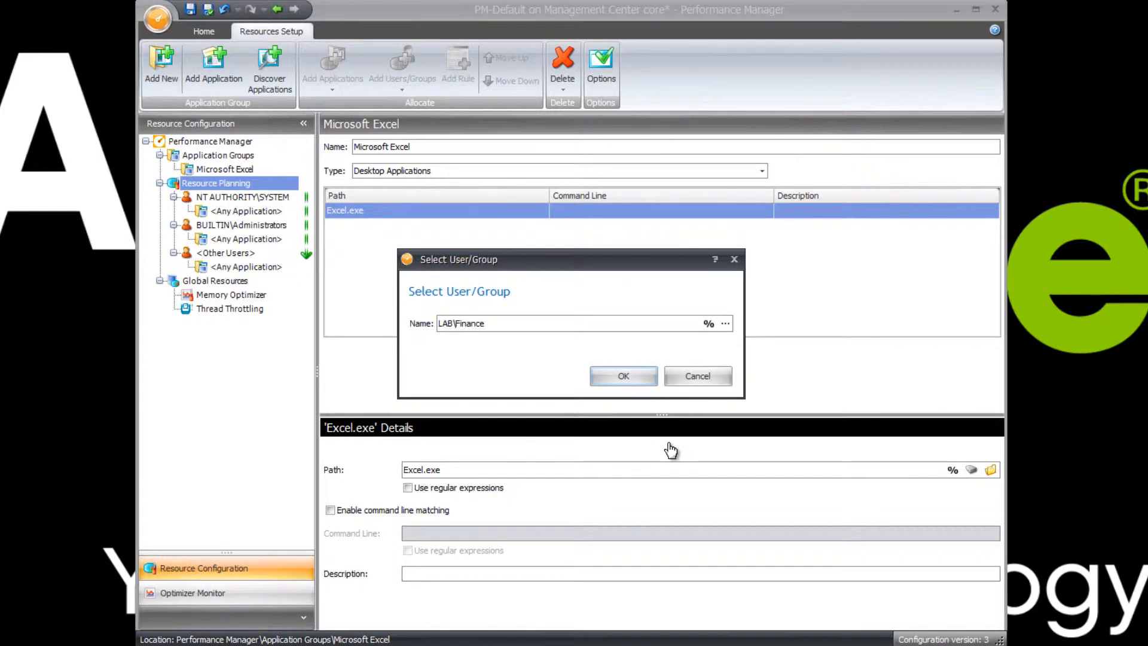
pyautogui.click(645, 383)
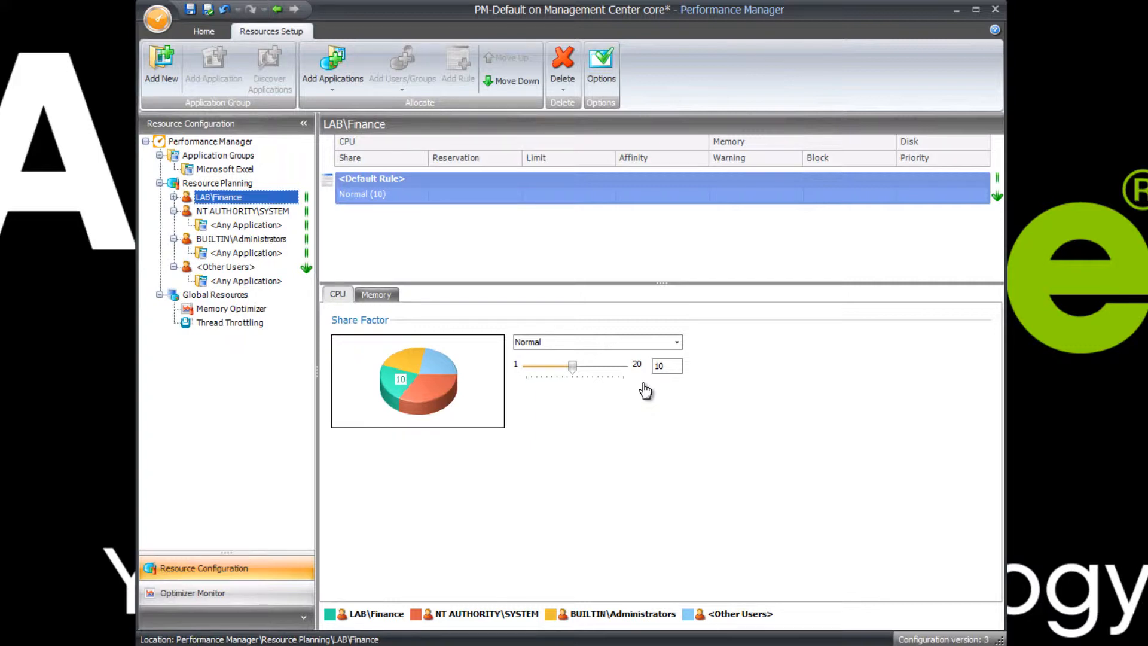
# - Allocate the Microsoft Excel application group to LAB\Finance in Resource Planning
pyautogui.rightClick(225, 200)
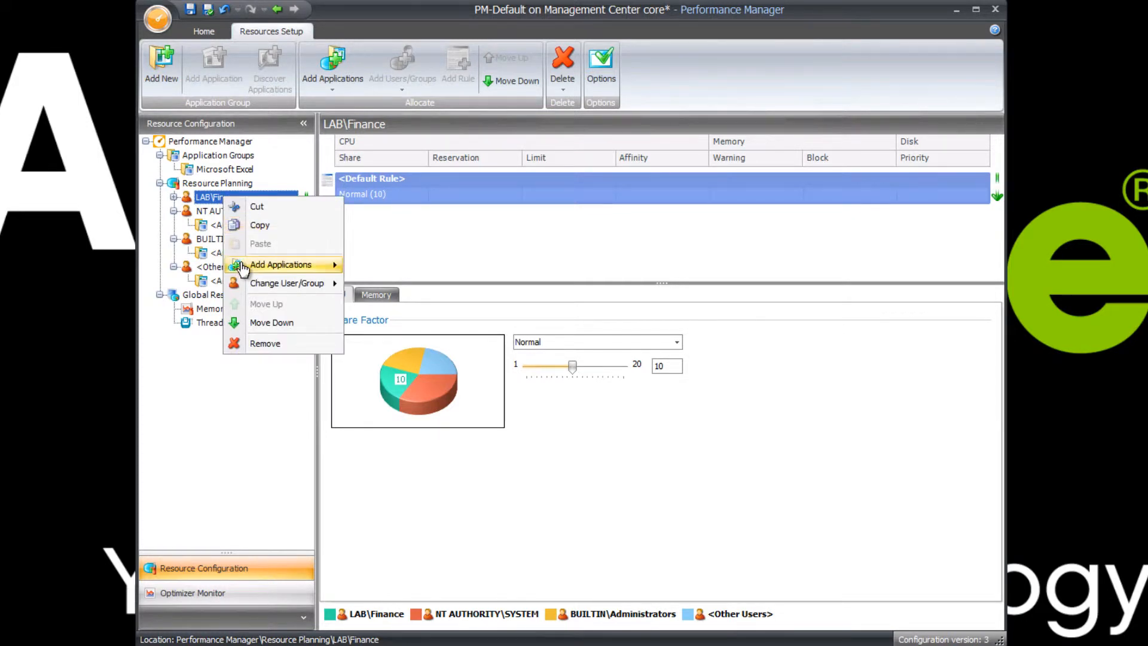
pyautogui.moveTo(242, 268)
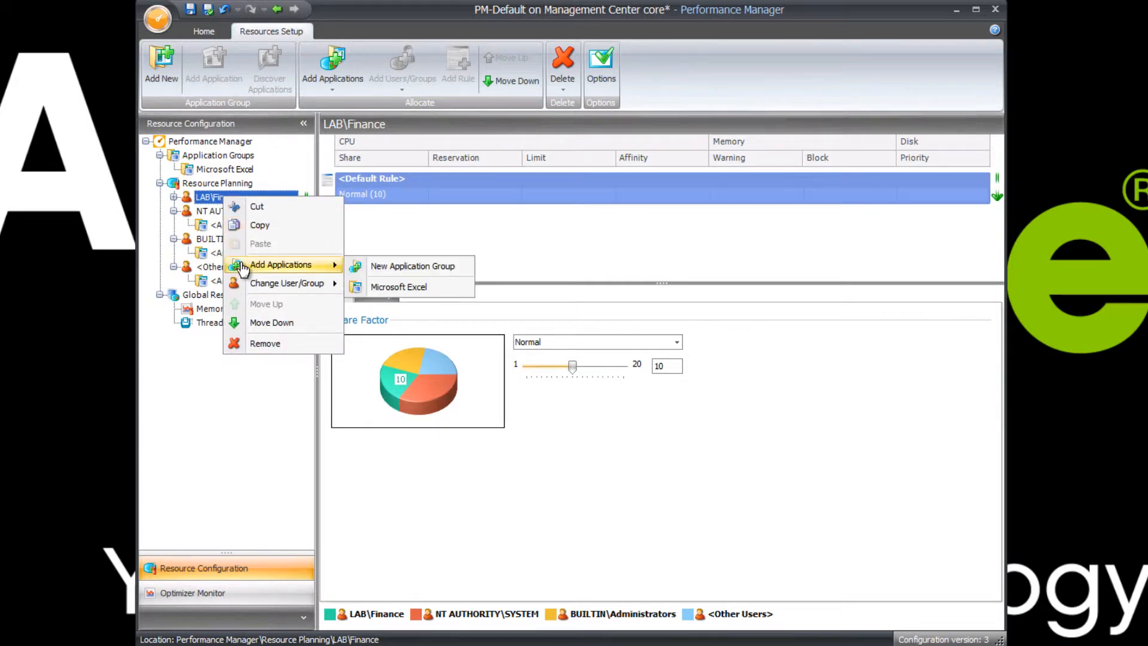
pyautogui.click(355, 289)
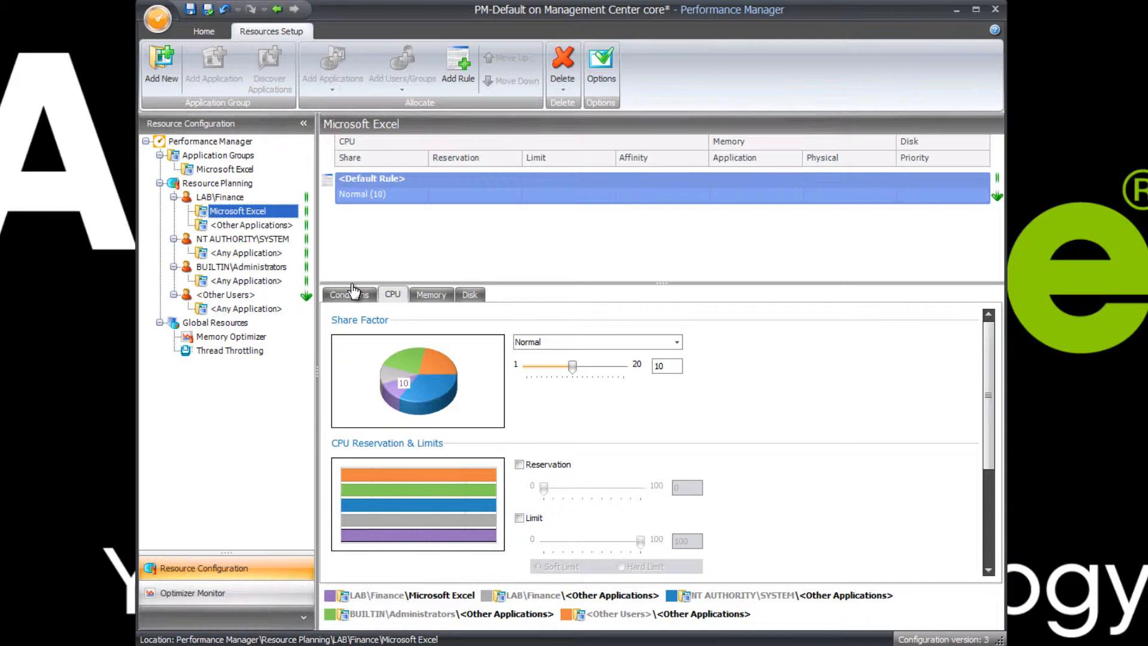
# - Add a resource rule for LAB\Finance's Microsoft Excel that applies when the window position is Foreground
pyautogui.click(459, 70)
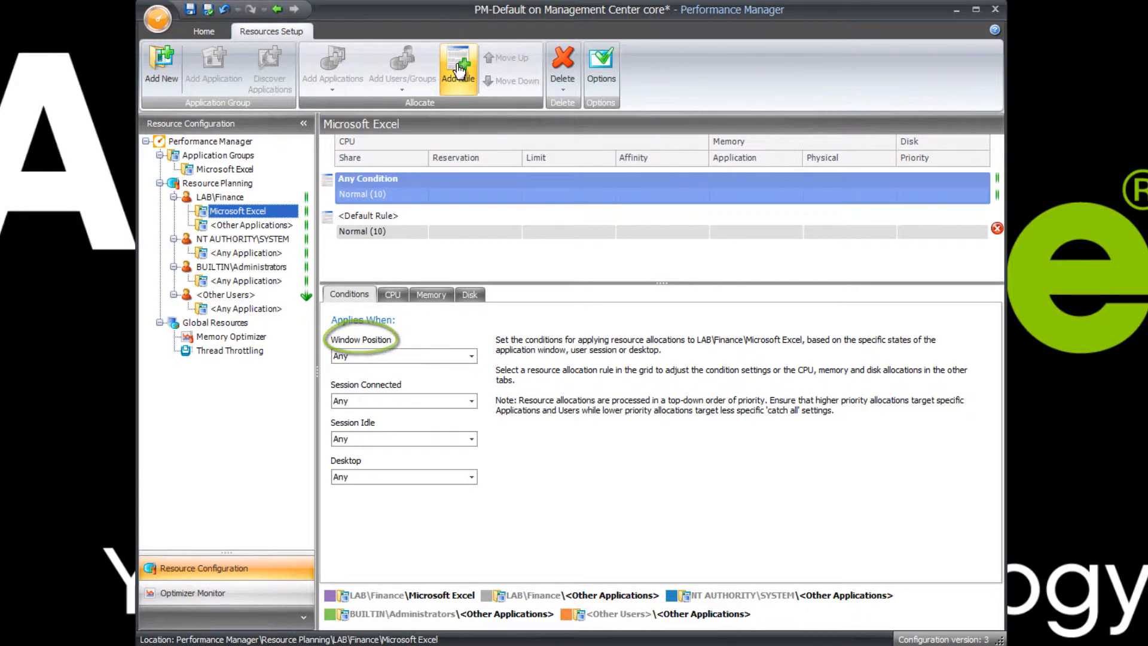
pyautogui.click(472, 355)
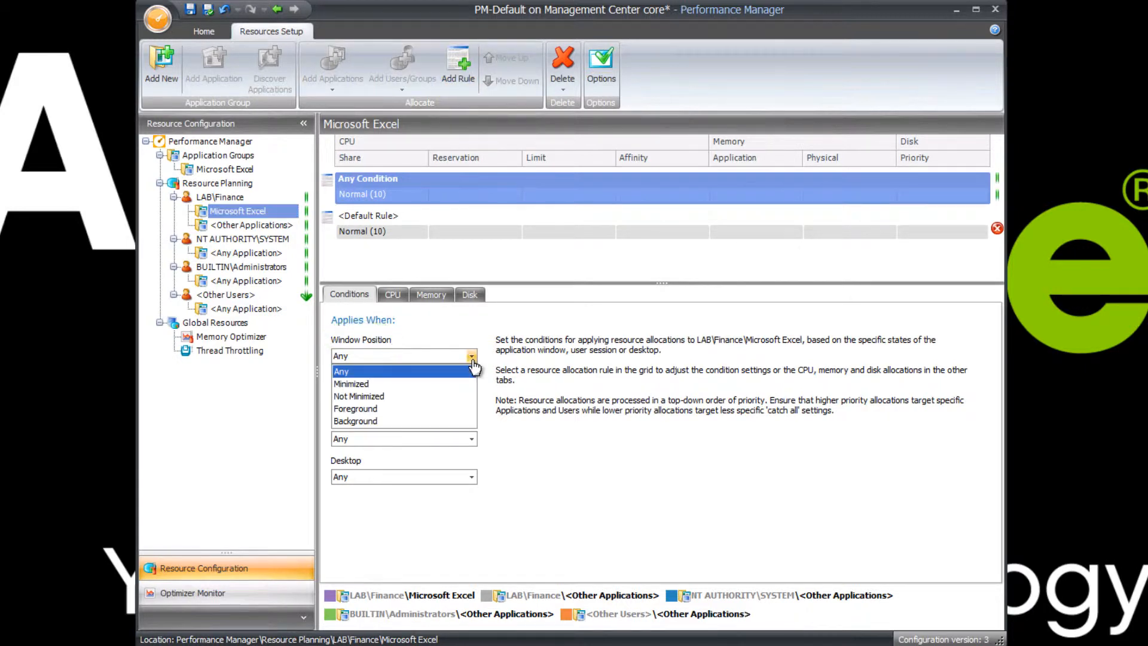
pyautogui.click(382, 410)
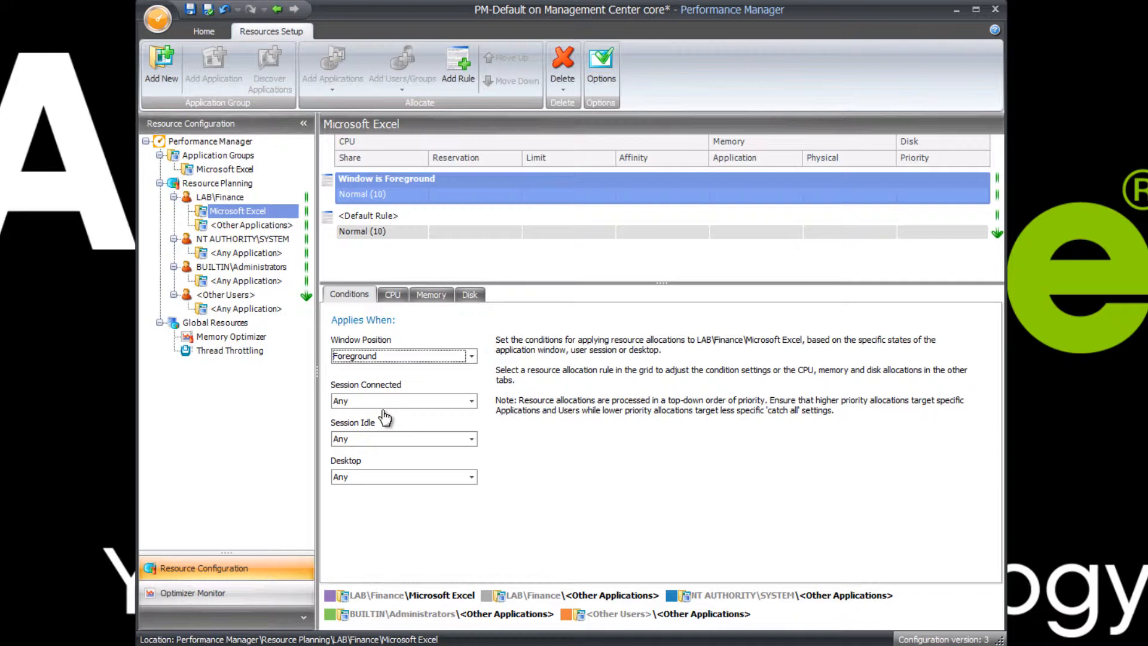
# - Add a second Excel rule below the foreground rule and set its window position condition to Minimized
pyautogui.click(451, 67)
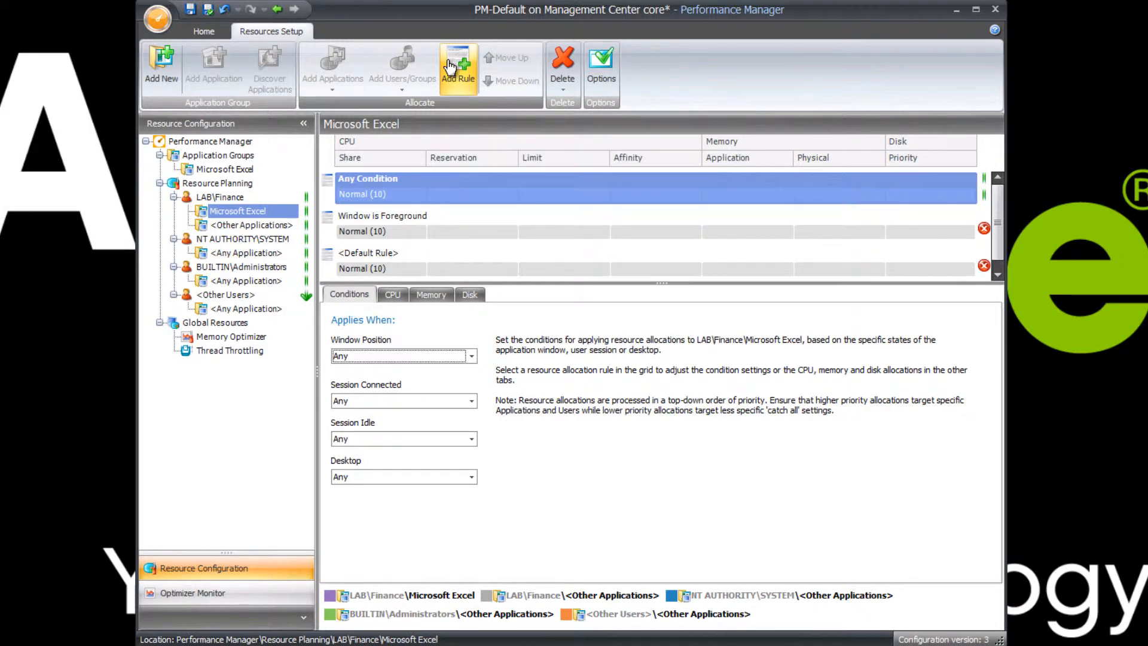
pyautogui.rightClick(467, 188)
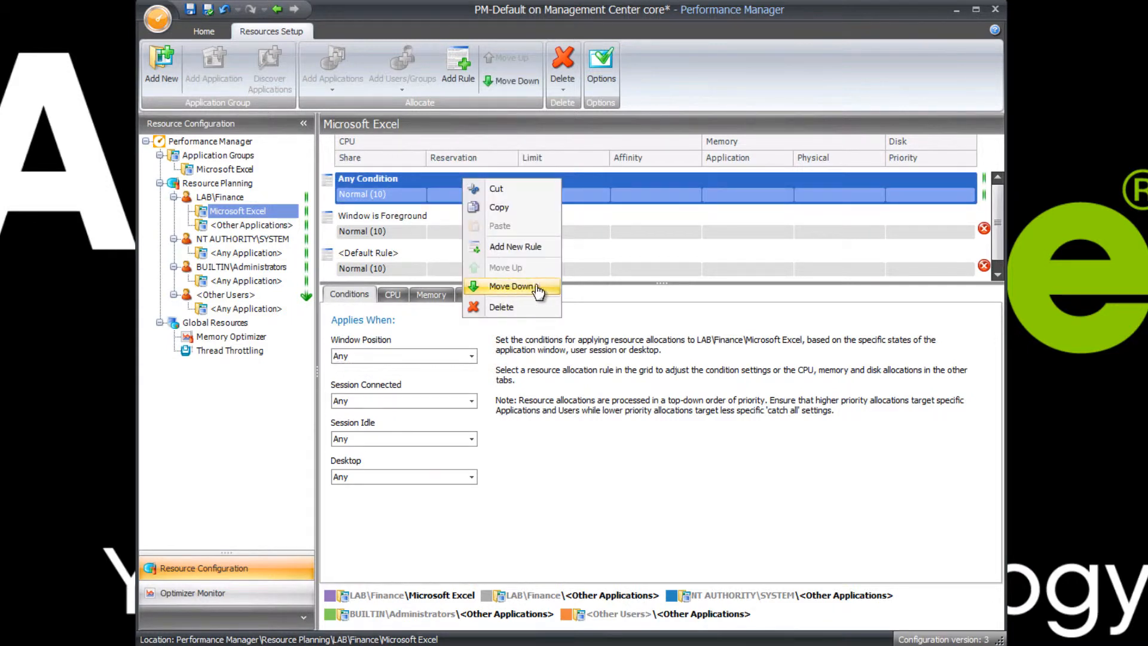
pyautogui.click(511, 286)
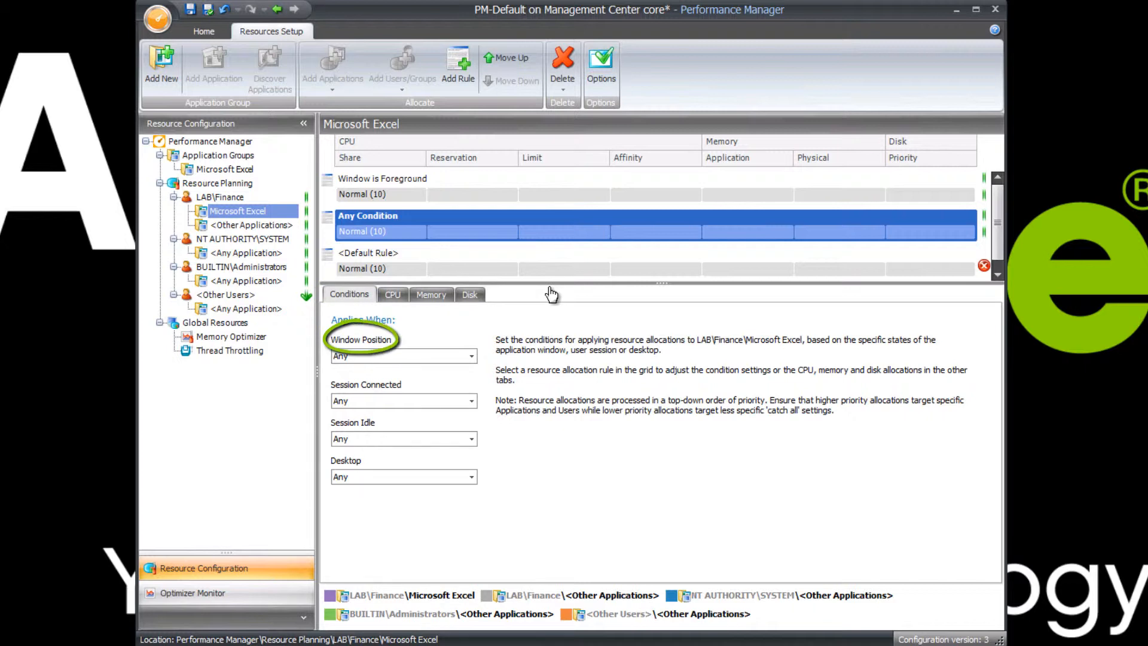
pyautogui.click(472, 356)
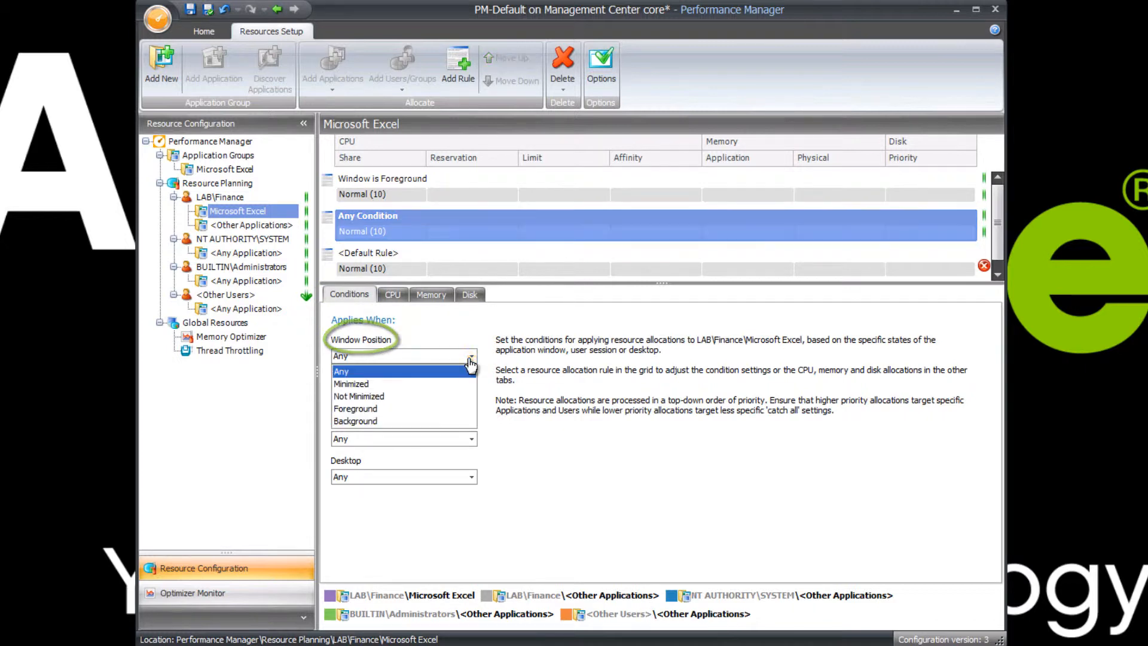
pyautogui.click(417, 384)
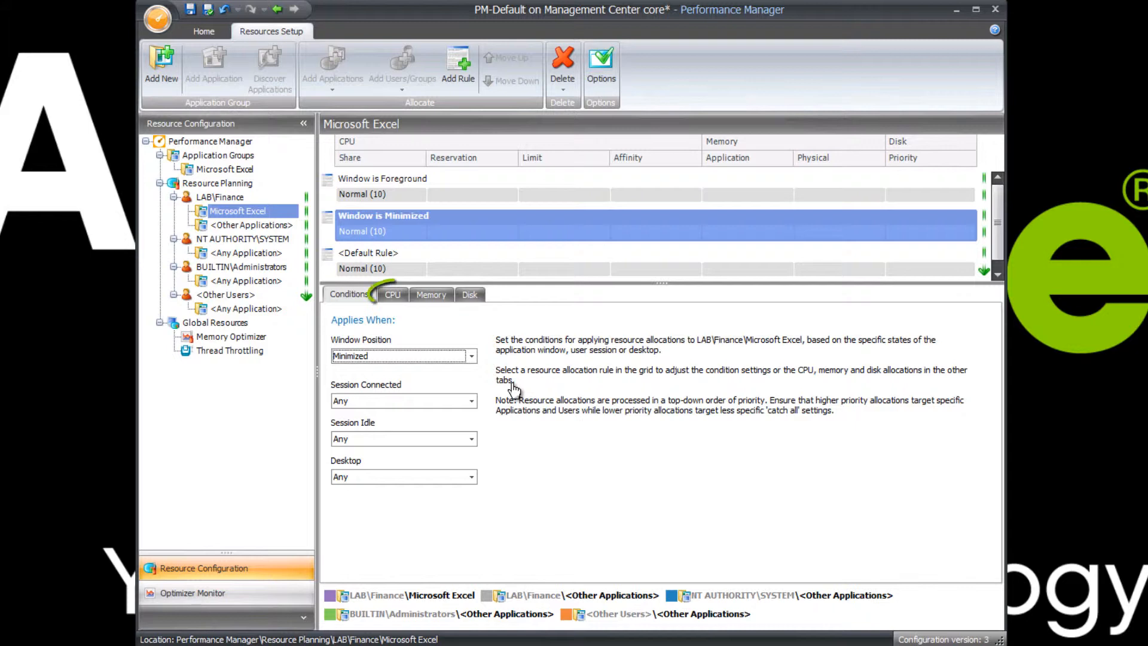
# - Enable a CPU limit on the minimized-window rule and set it to a hard limit of 1%
pyautogui.click(403, 300)
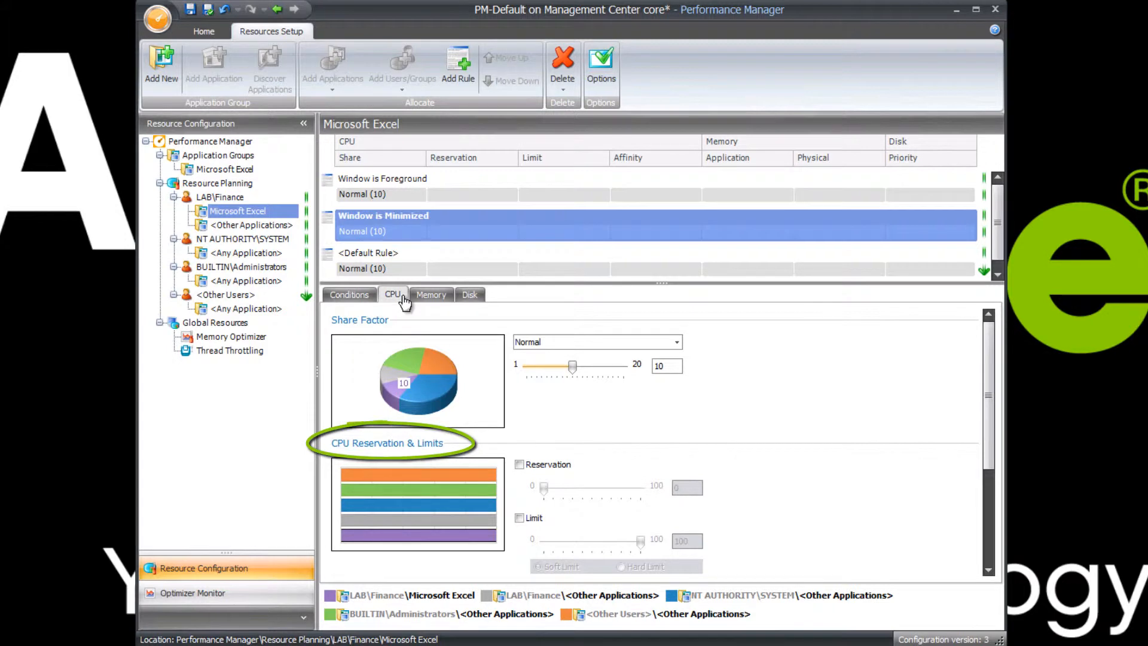
pyautogui.click(519, 519)
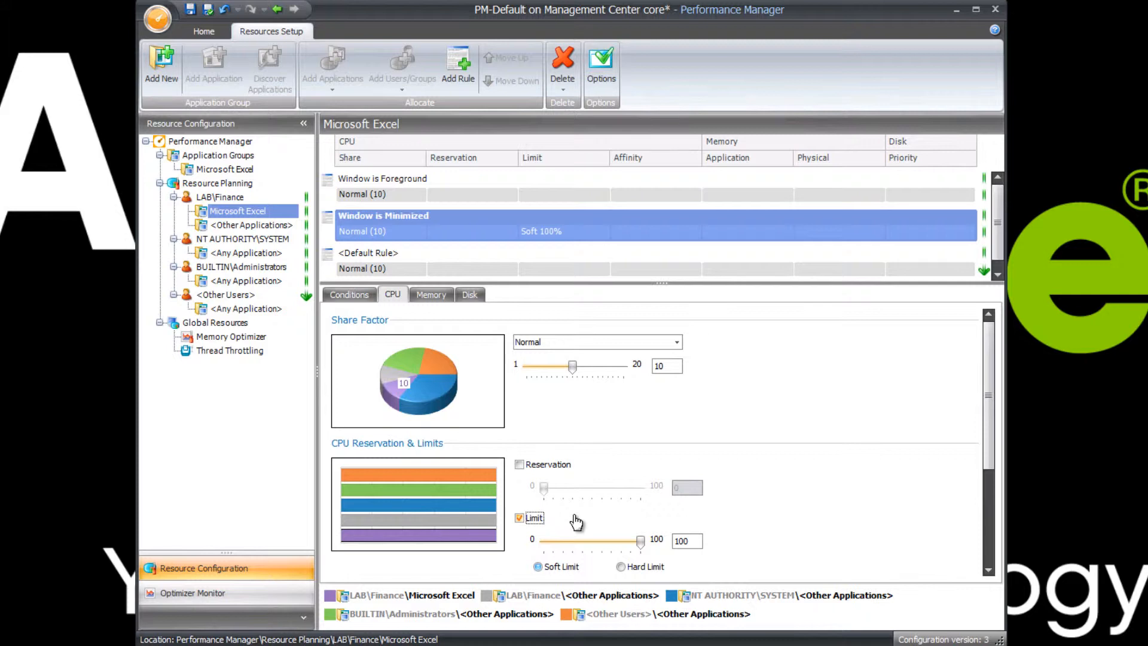
pyautogui.click(631, 568)
pyautogui.click(698, 541)
pyautogui.press('BackSpace')
pyautogui.press('BackSpace')
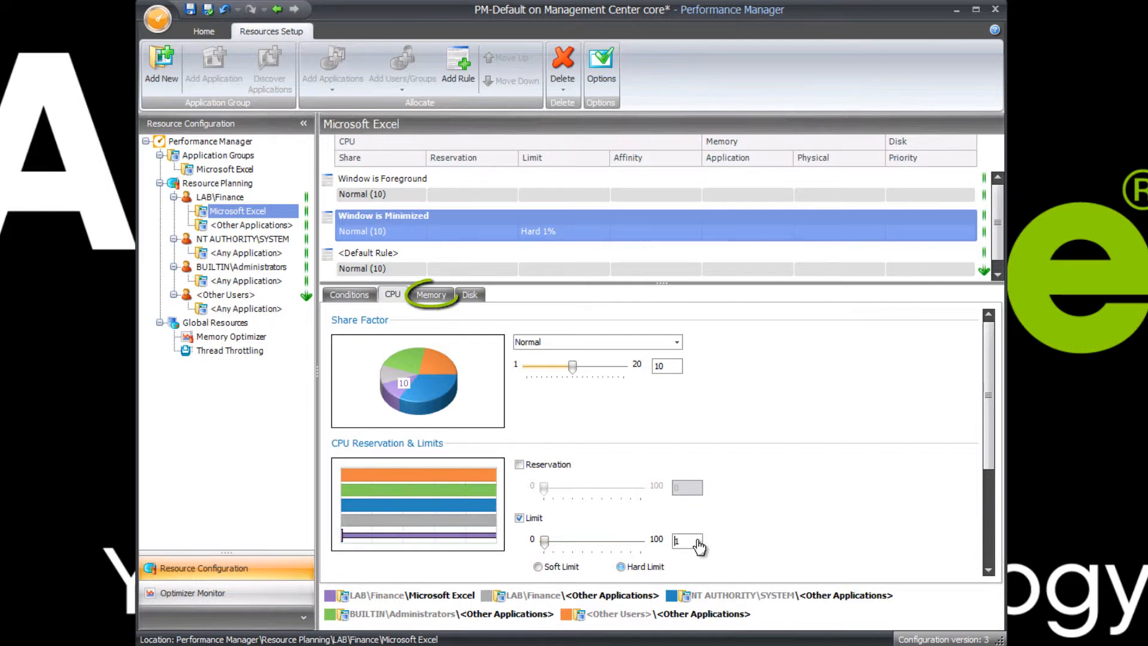
# - Enable physical memory limits on the minimized-window rule with a hard maximum of 1 MB
pyautogui.click(433, 295)
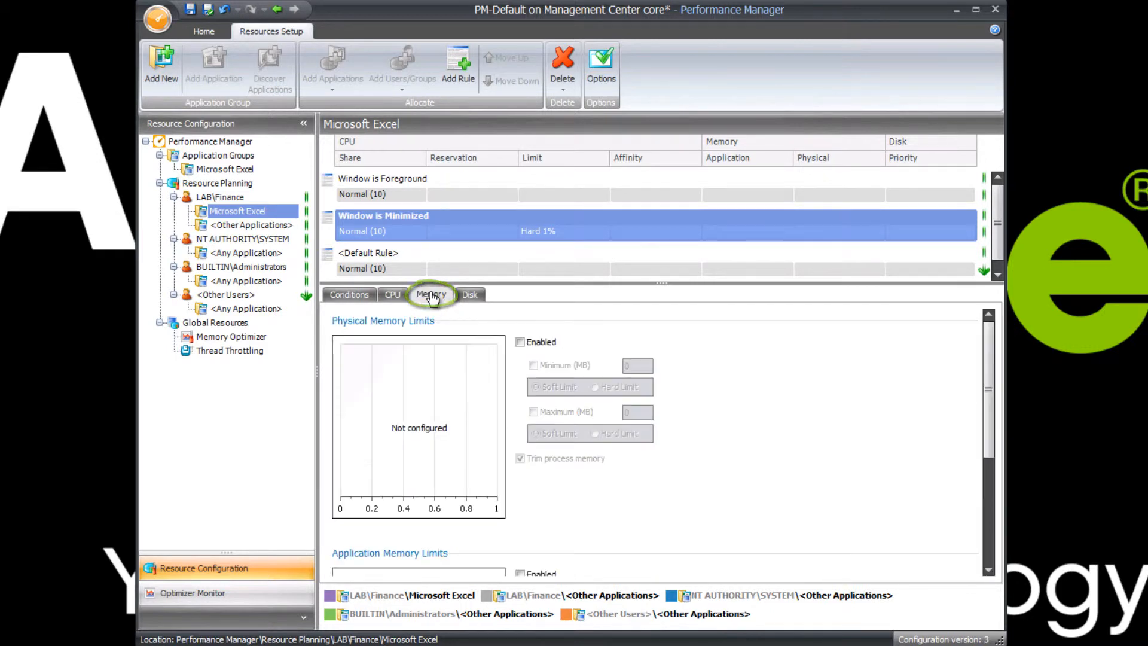
pyautogui.click(520, 342)
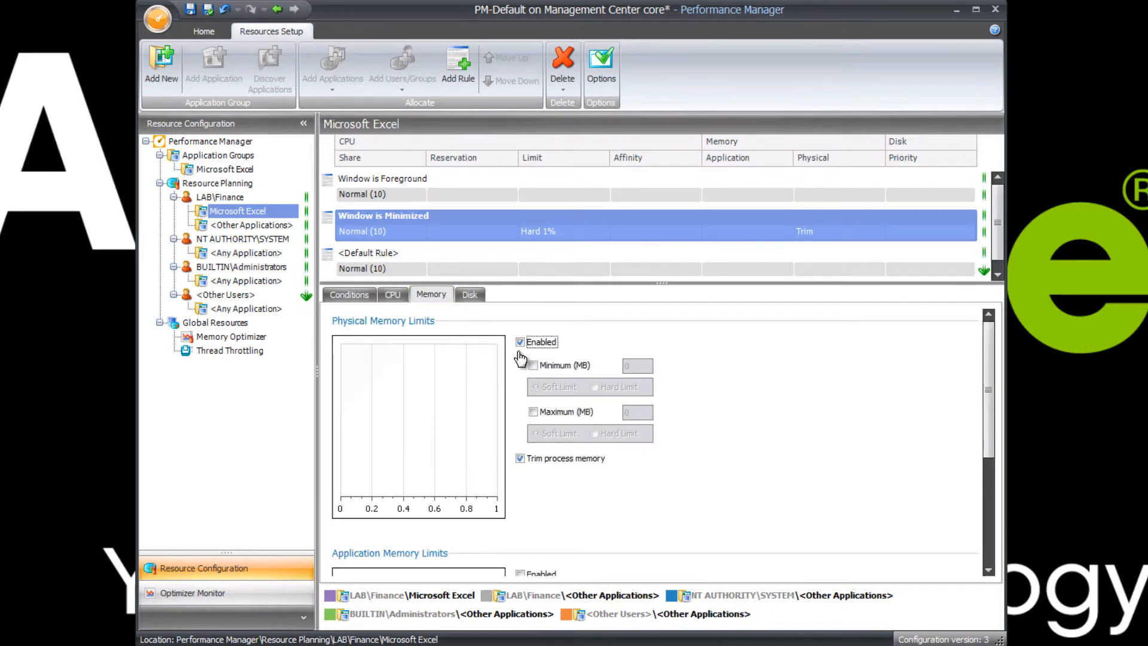
pyautogui.click(532, 412)
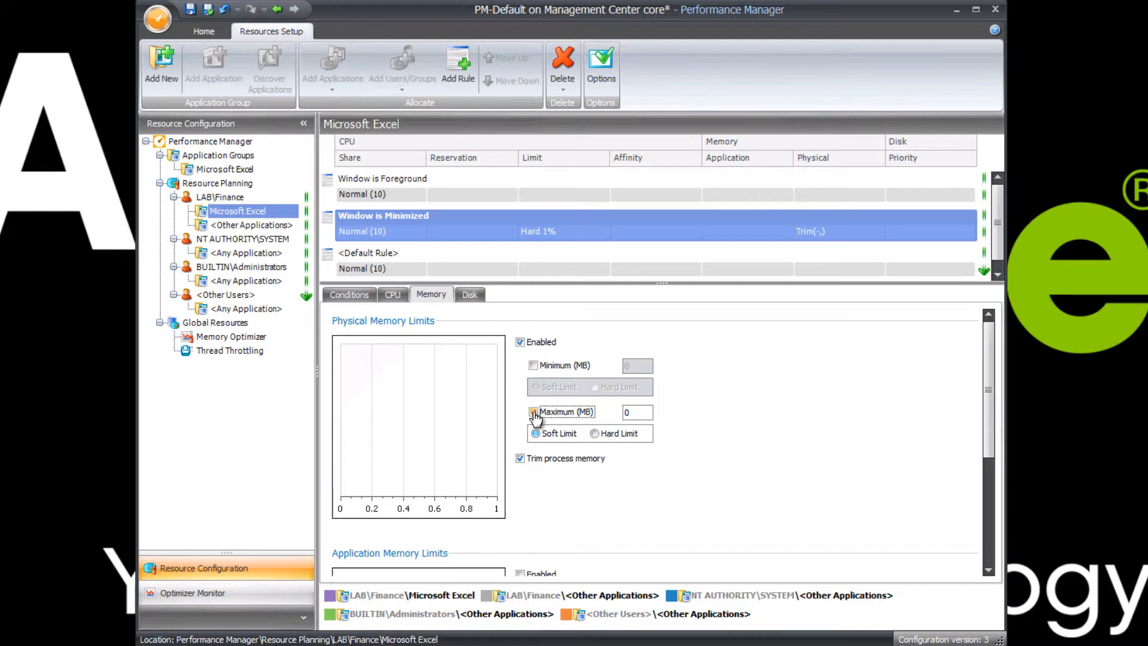
pyautogui.click(595, 434)
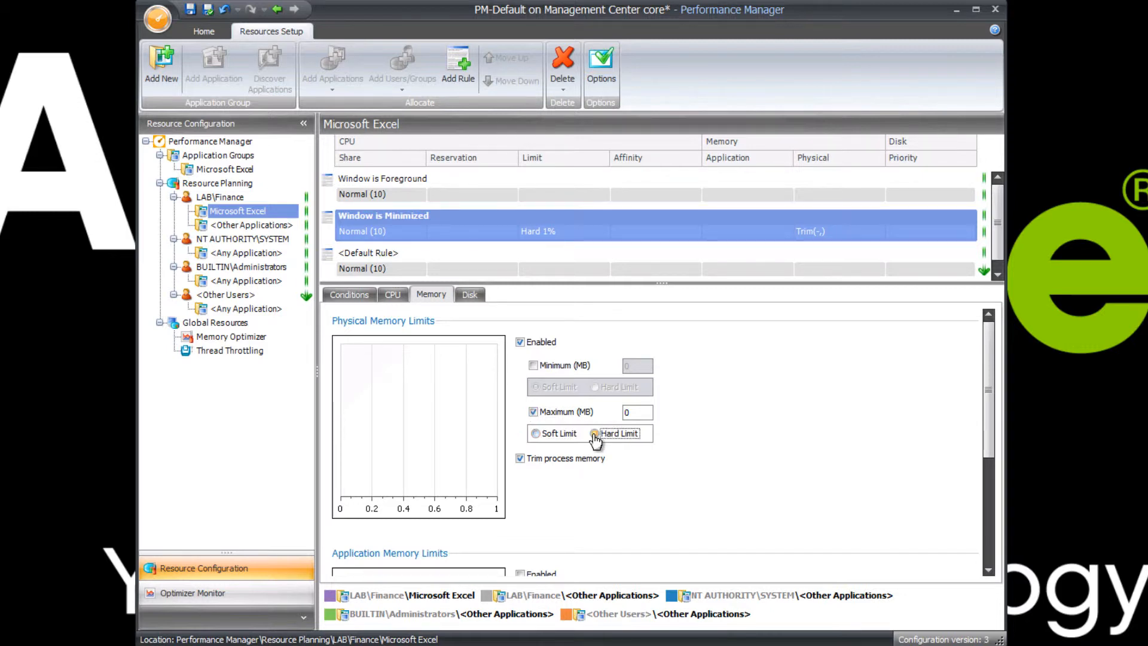
pyautogui.click(644, 417)
pyautogui.press('BackSpace')
pyautogui.write('1')
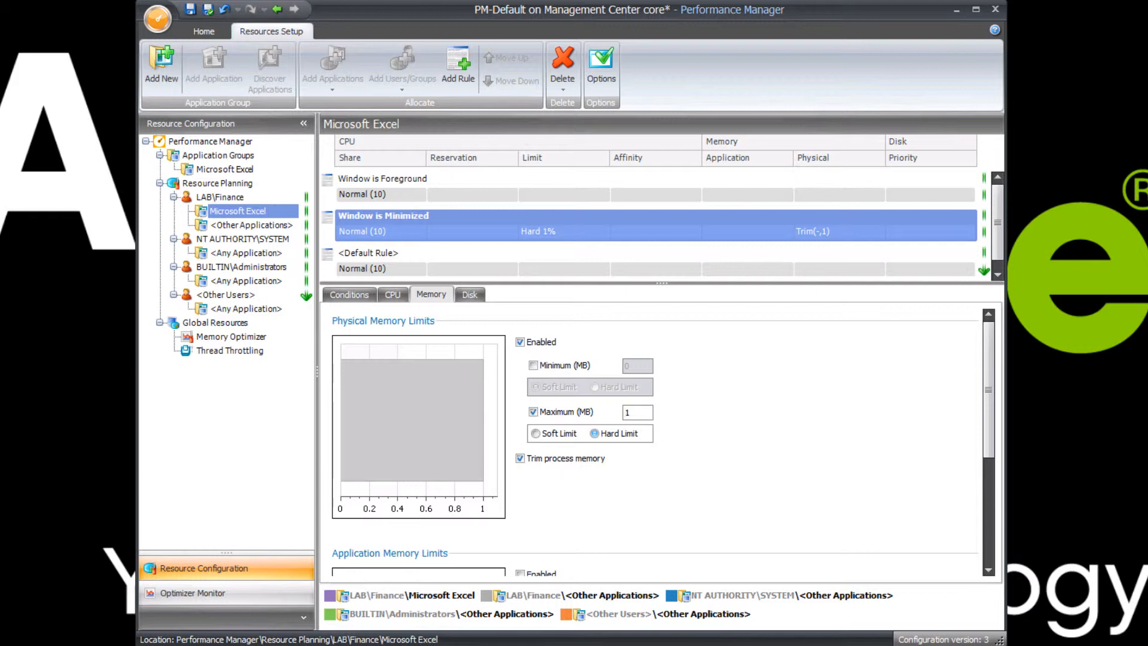
# - Save and unlock the PM-Default configuration package, keeping Other as the reason
pyautogui.click(208, 9)
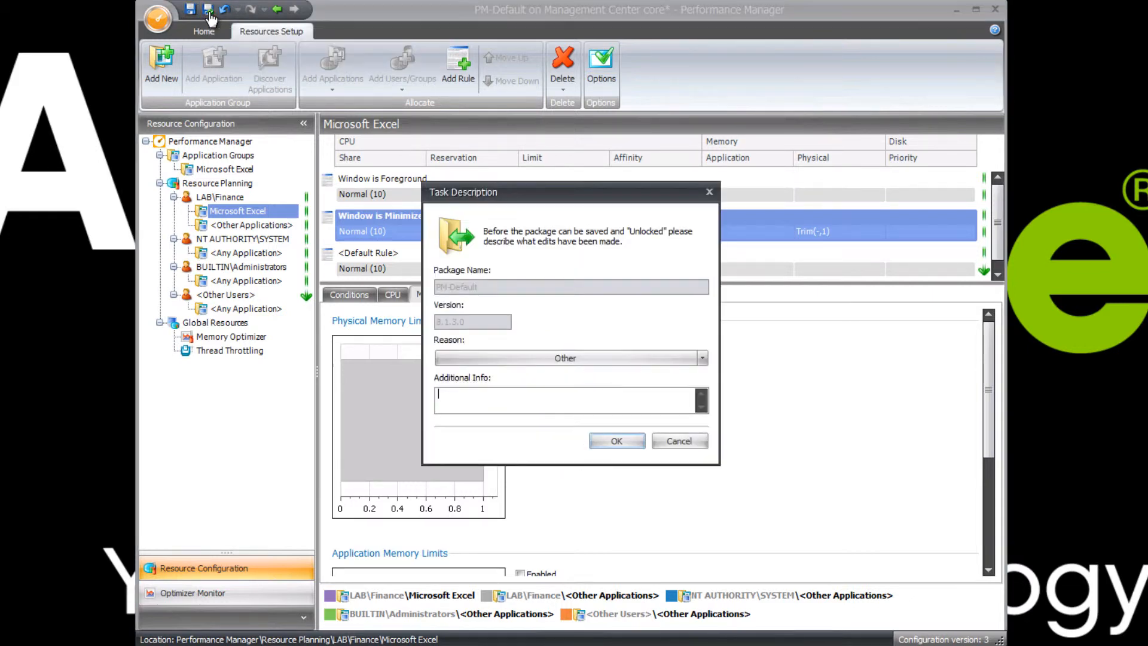
pyautogui.click(616, 441)
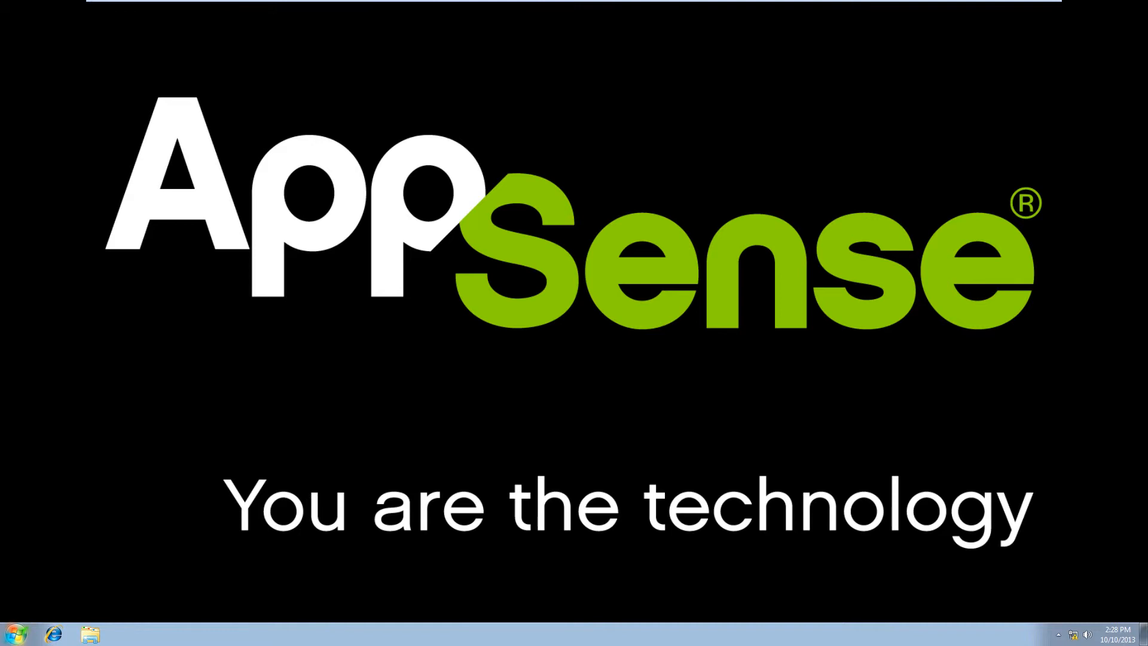
# - Start Task Manager on the Windows desktop, then compare EXCEL.EXE memory use with a newly launched Excel window open and minimized
pyautogui.rightClick(679, 632)
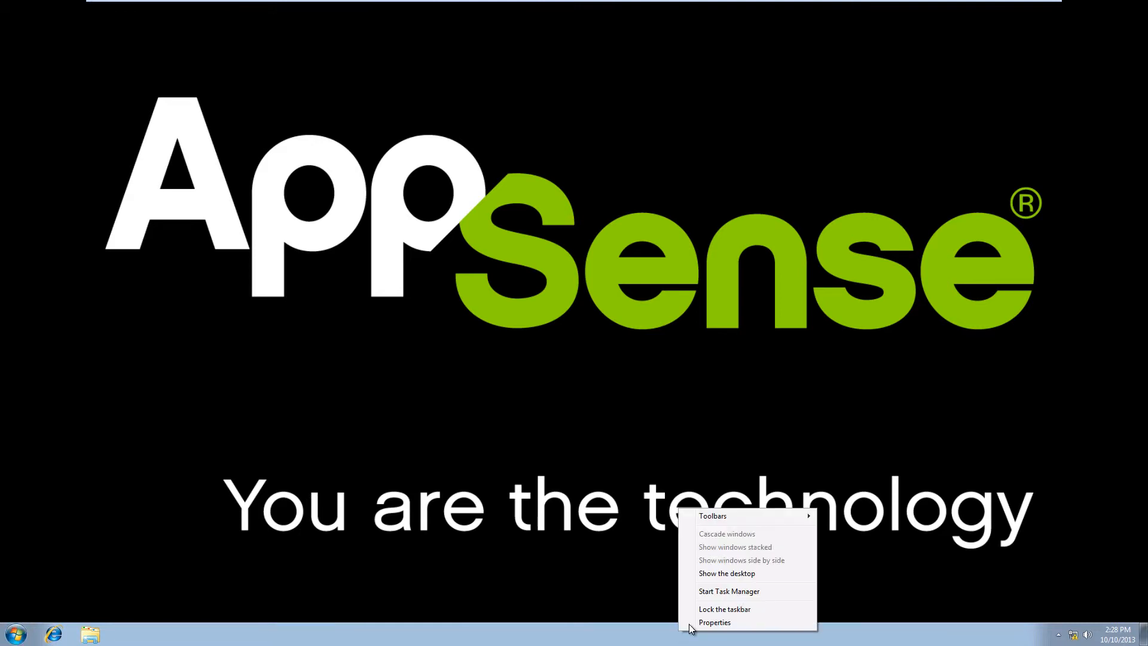
pyautogui.click(713, 592)
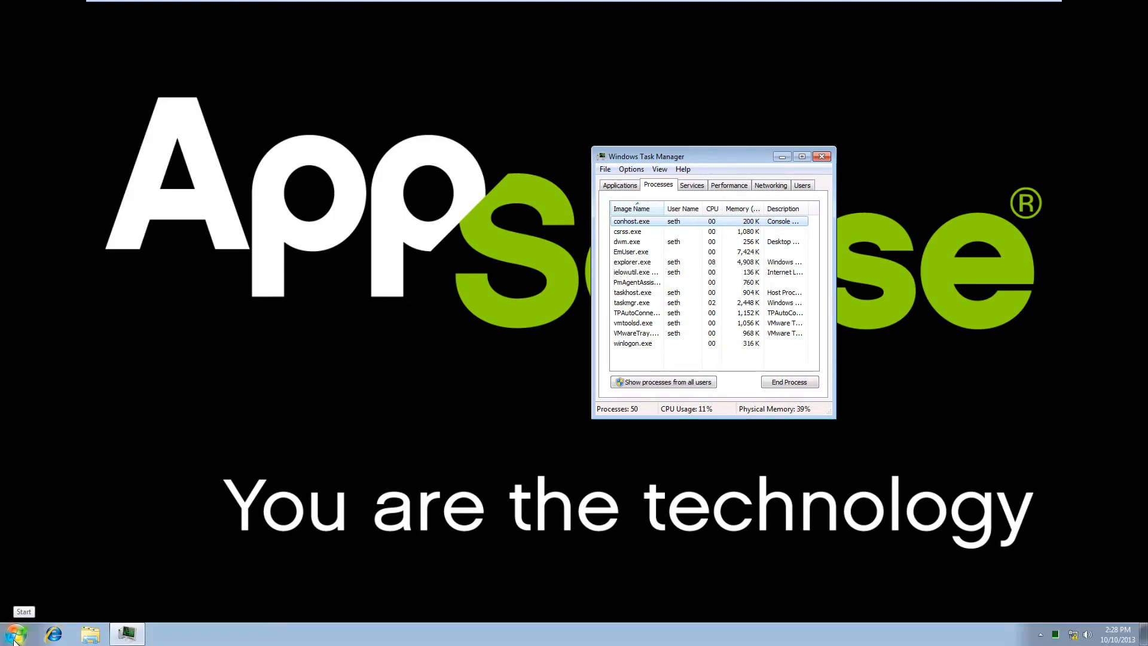
pyautogui.click(16, 637)
pyautogui.click(41, 396)
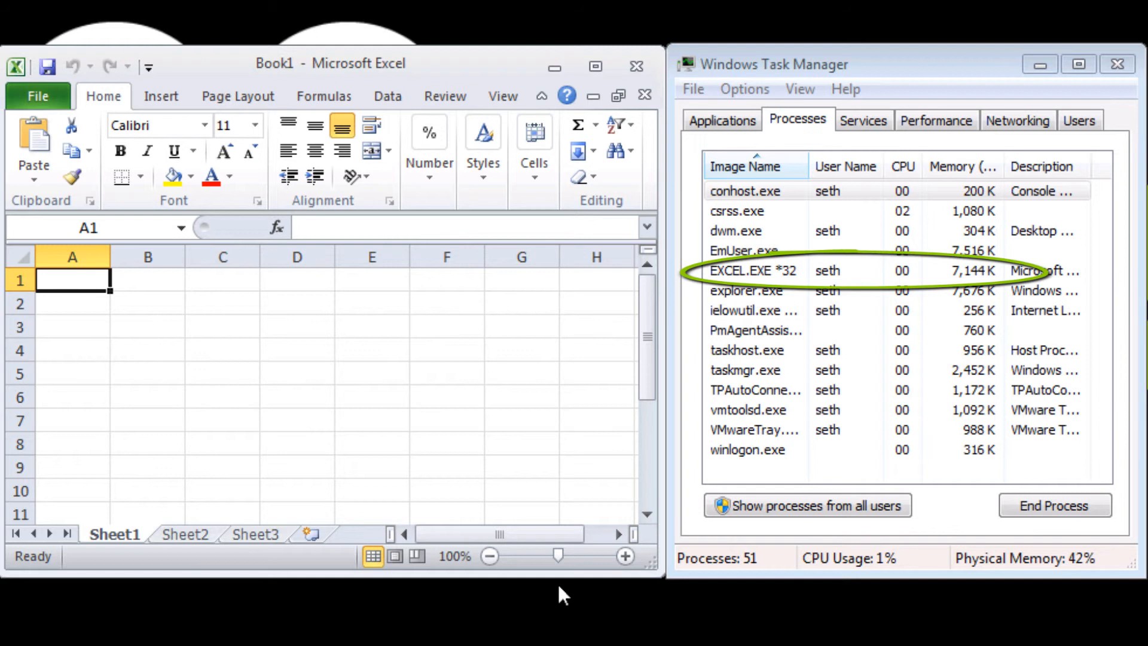
pyautogui.click(550, 63)
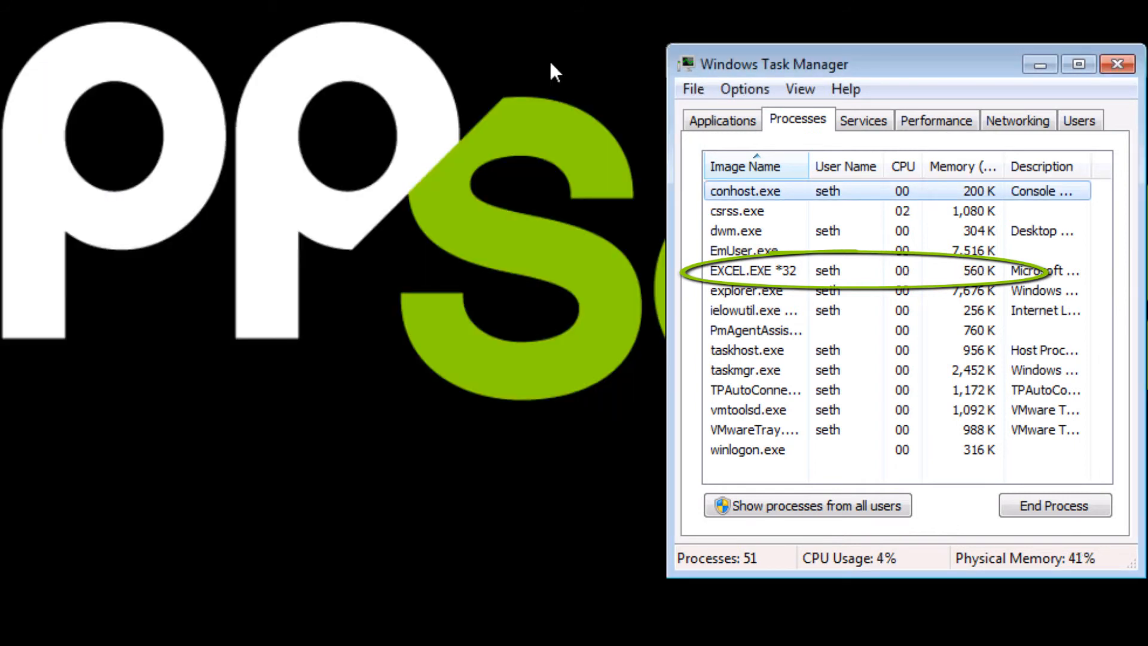